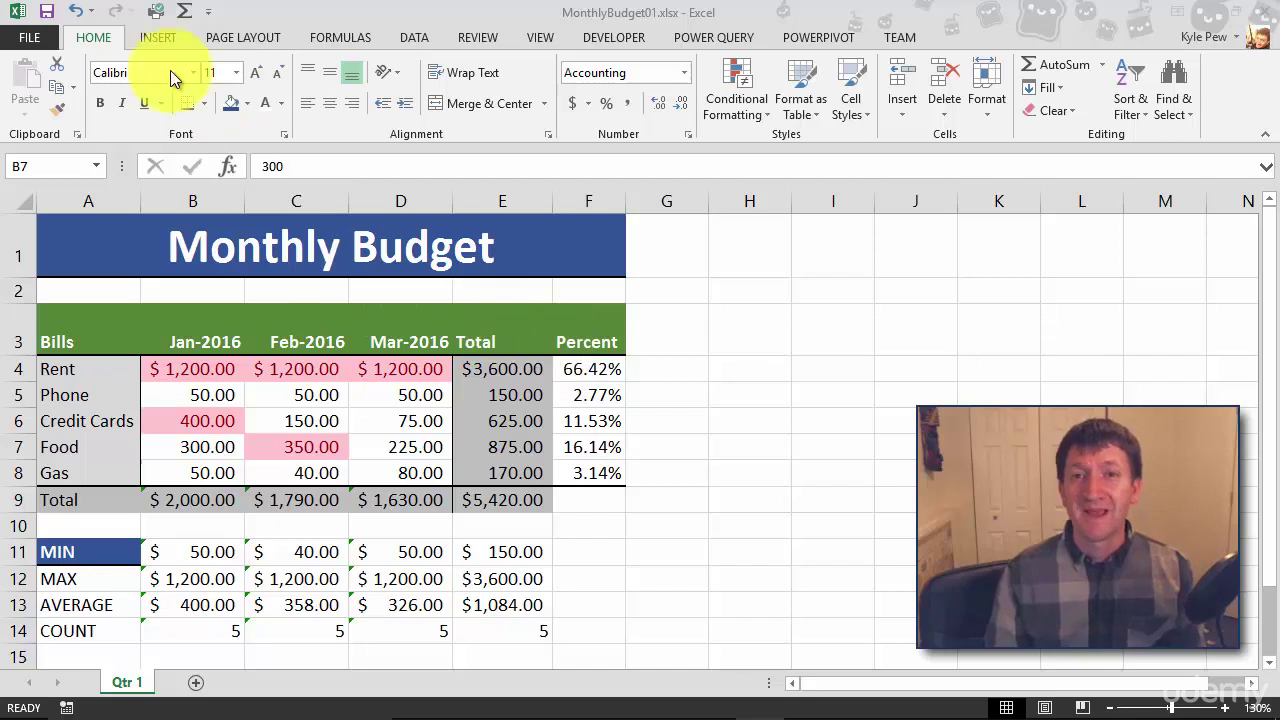
# Show the Insert ribbon options for adding pictures and objects to the Monthly Budget sheet
pyautogui.click(157, 42)
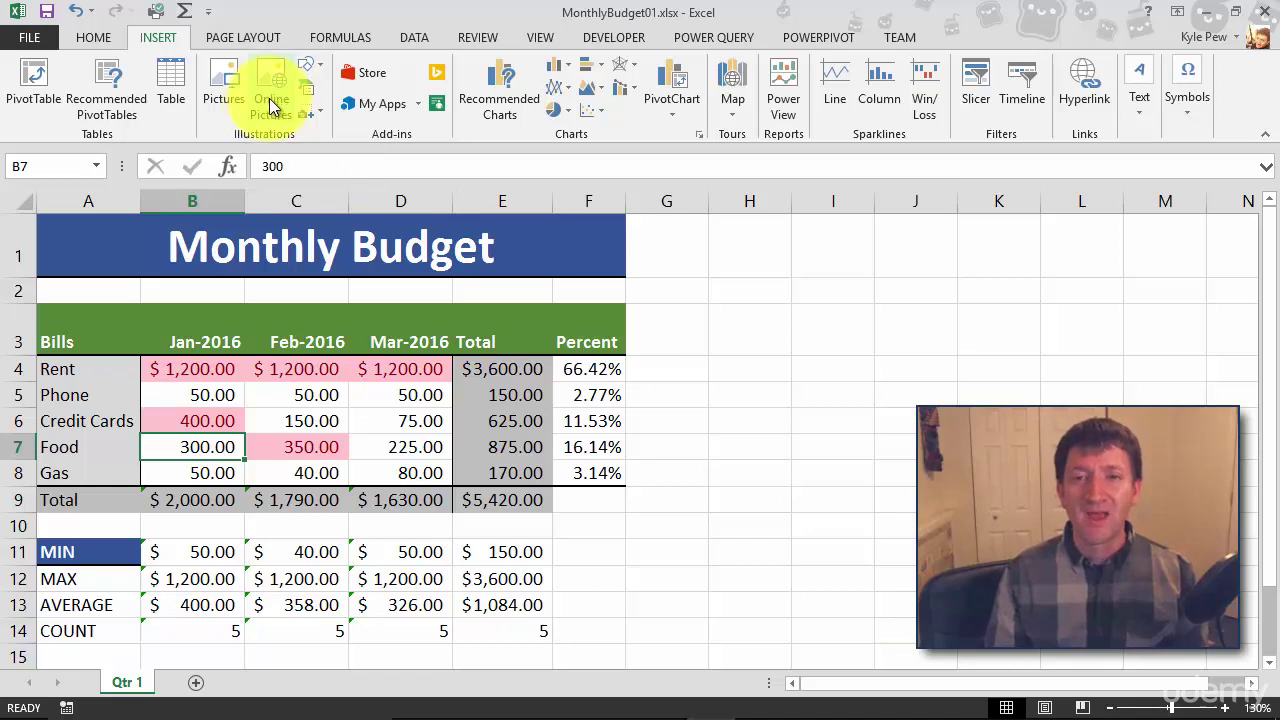
# Search Online Pictures (Bing) for 'Bills' and browse the 47 money and payment clip-art results
pyautogui.click(270, 107)
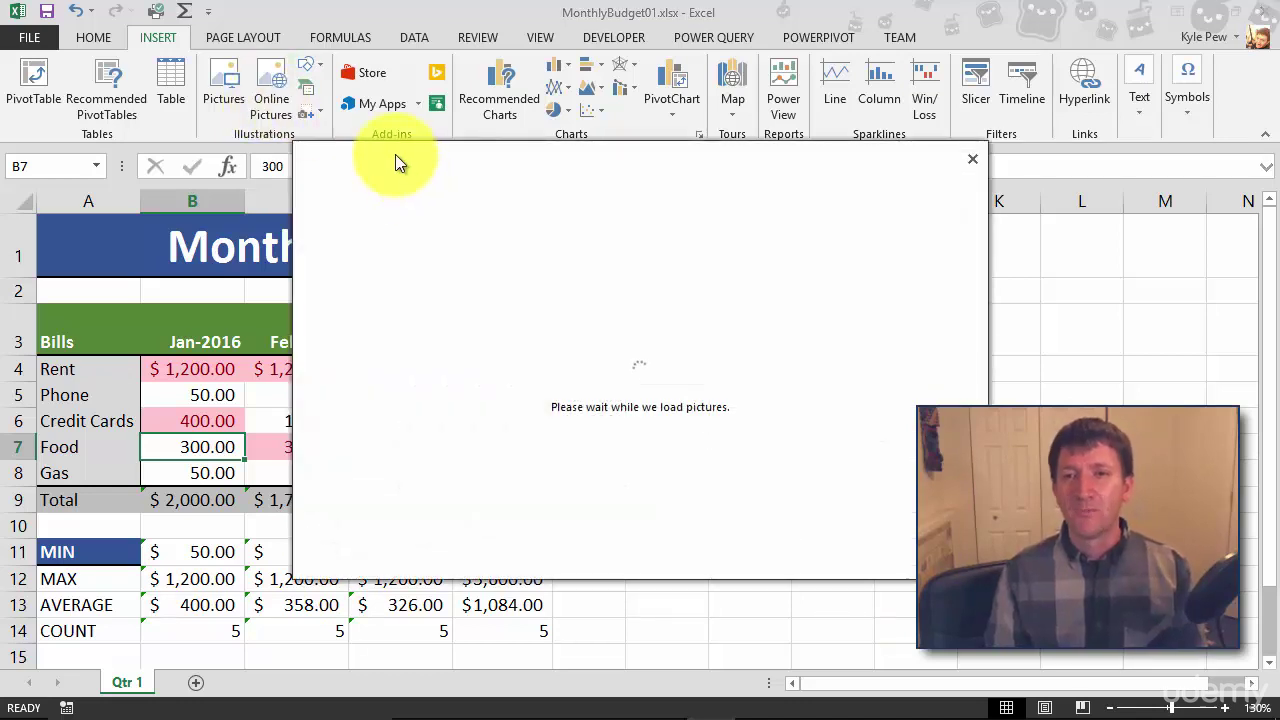
pyautogui.moveTo(391, 151); pyautogui.dragTo(155, 69)
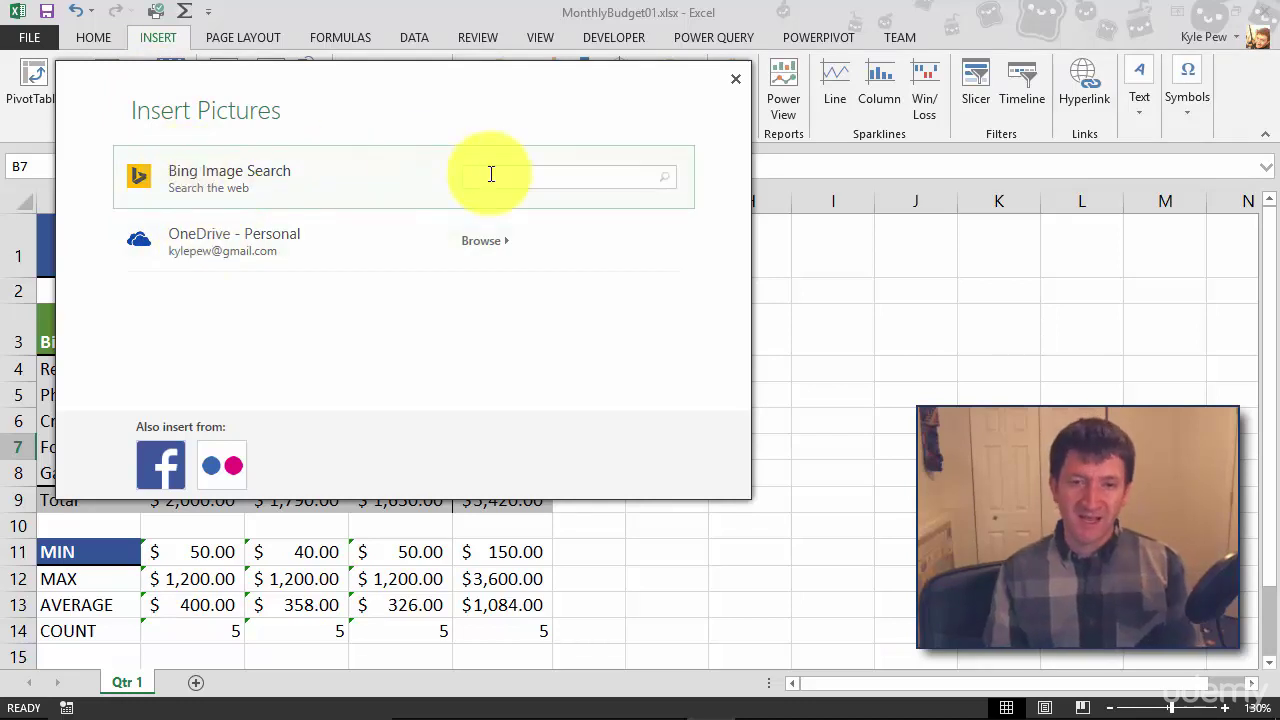
pyautogui.write('B')
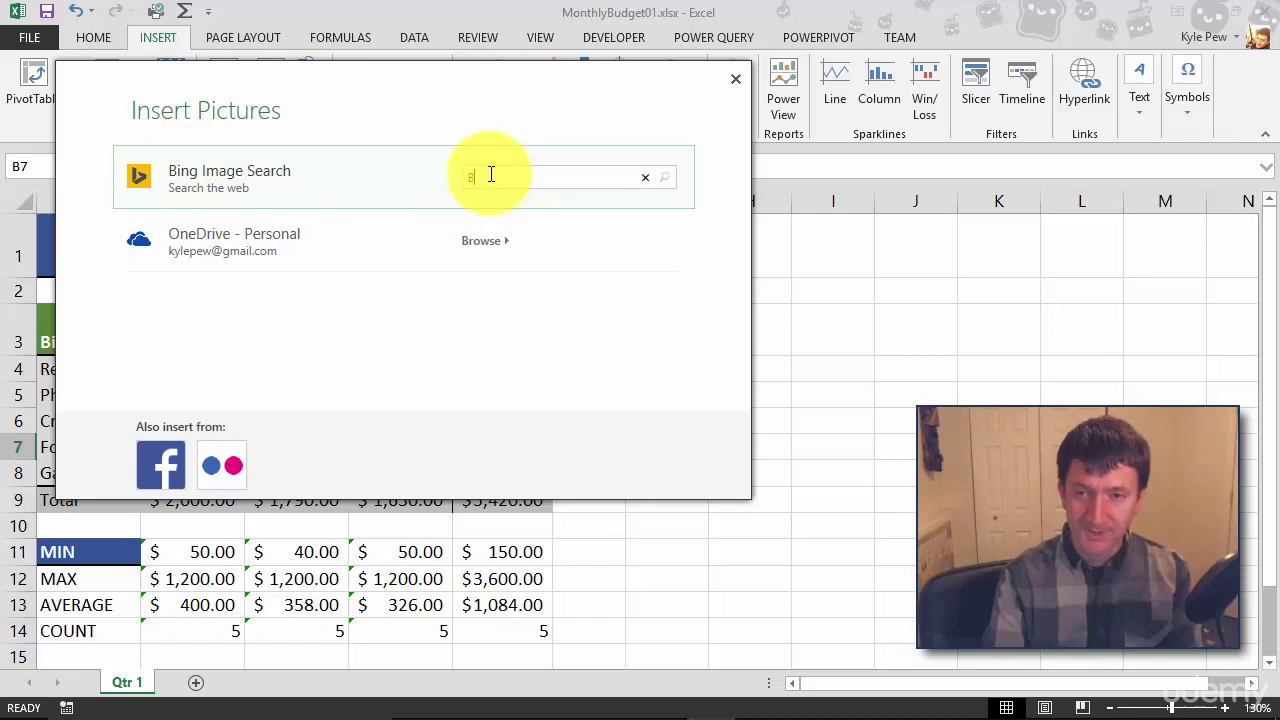
pyautogui.write('ills')
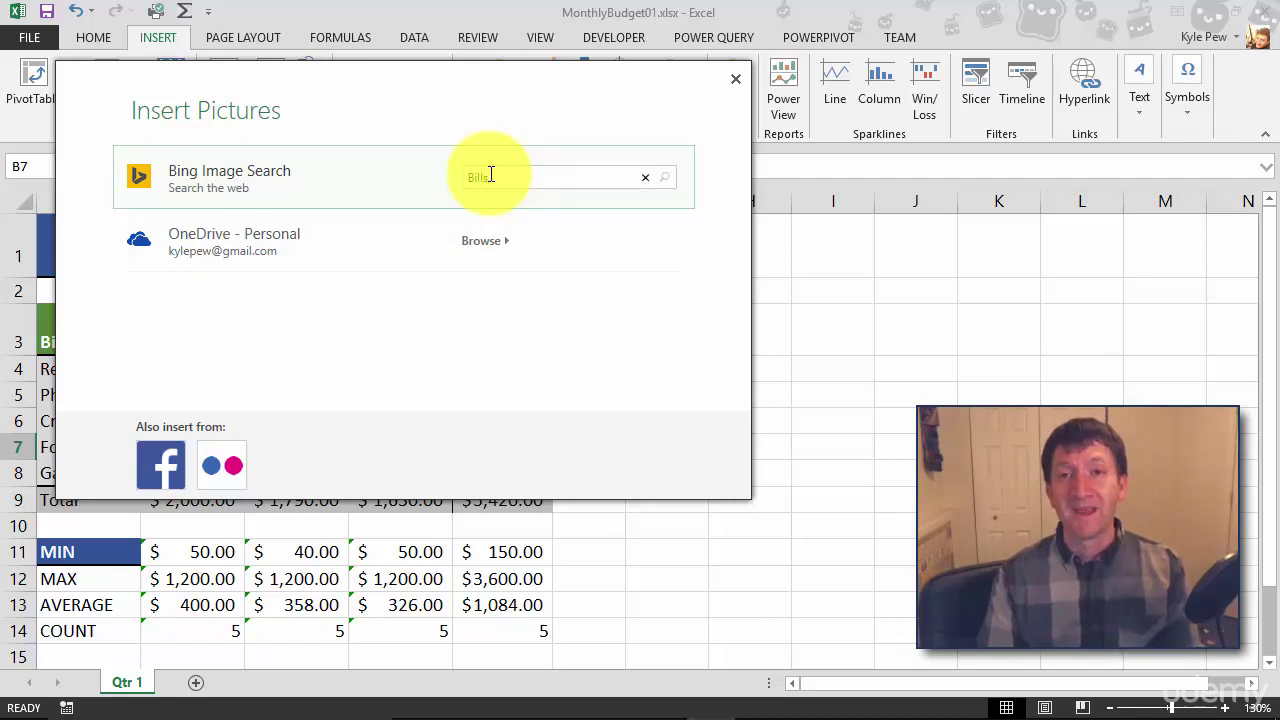
pyautogui.press('Return')
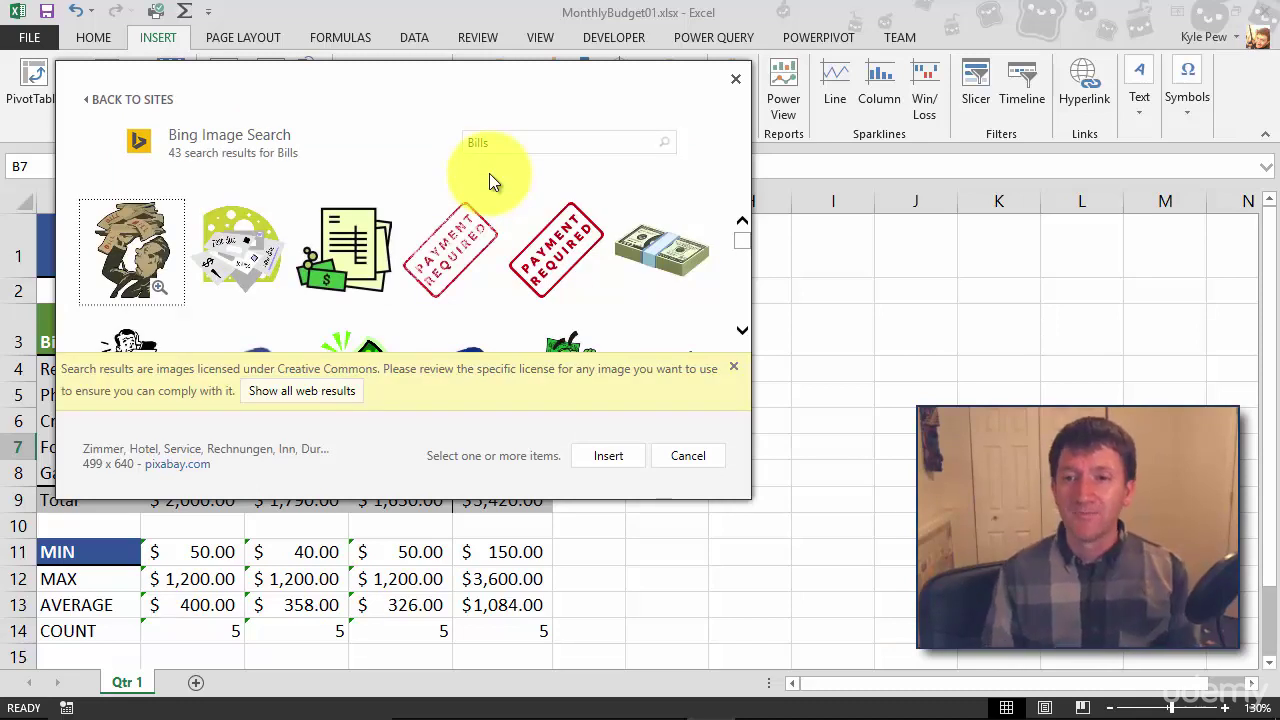
pyautogui.scroll(-3, 500, 248)
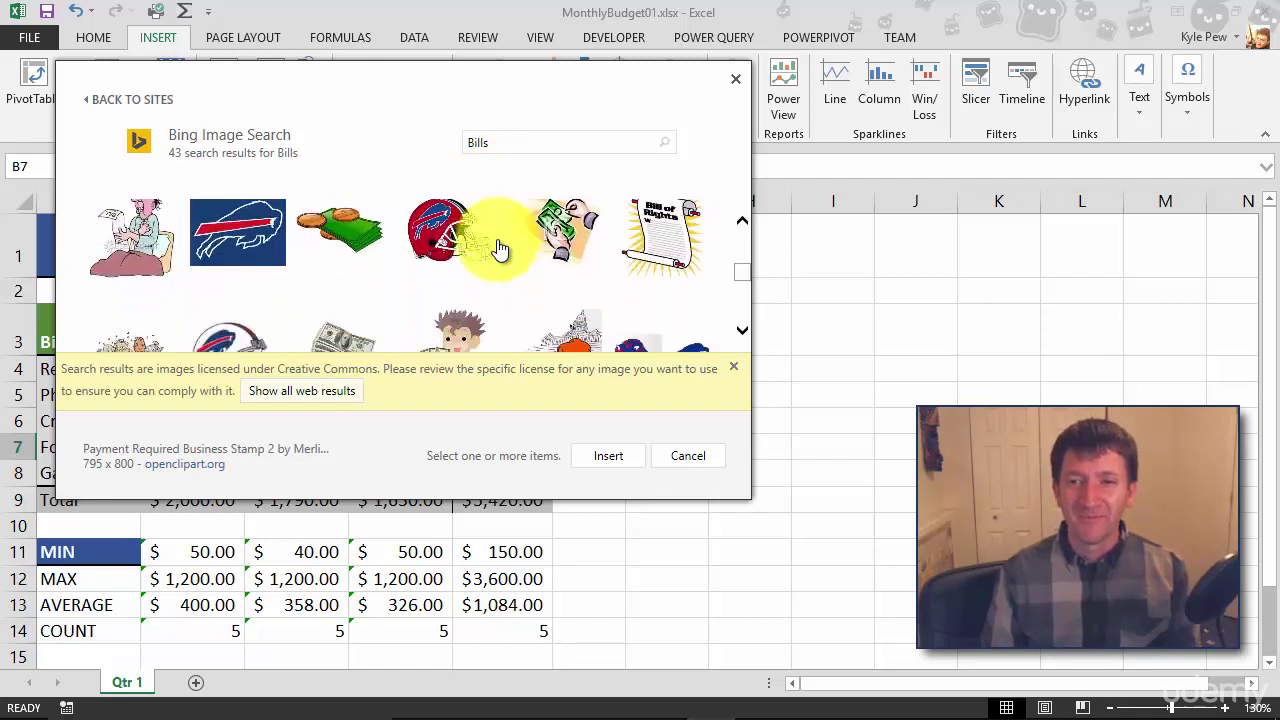
pyautogui.scroll(-2, 479, 243)
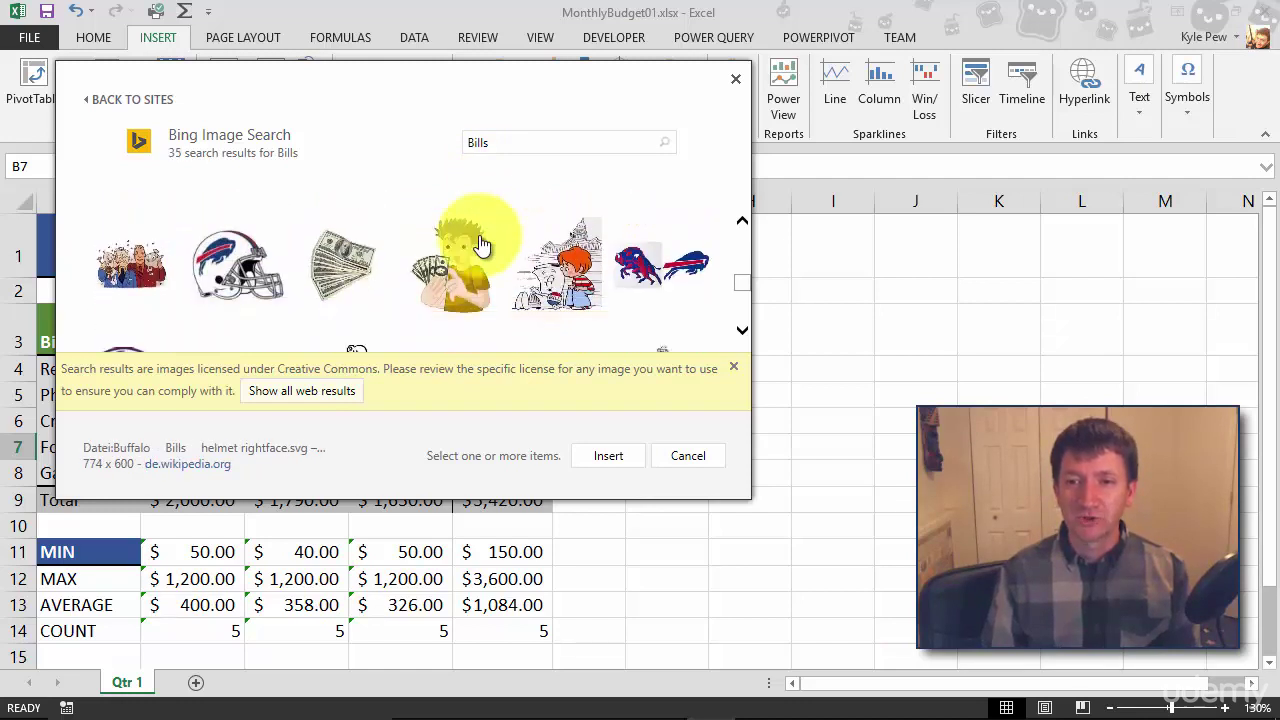
pyautogui.scroll(-5, 479, 243)
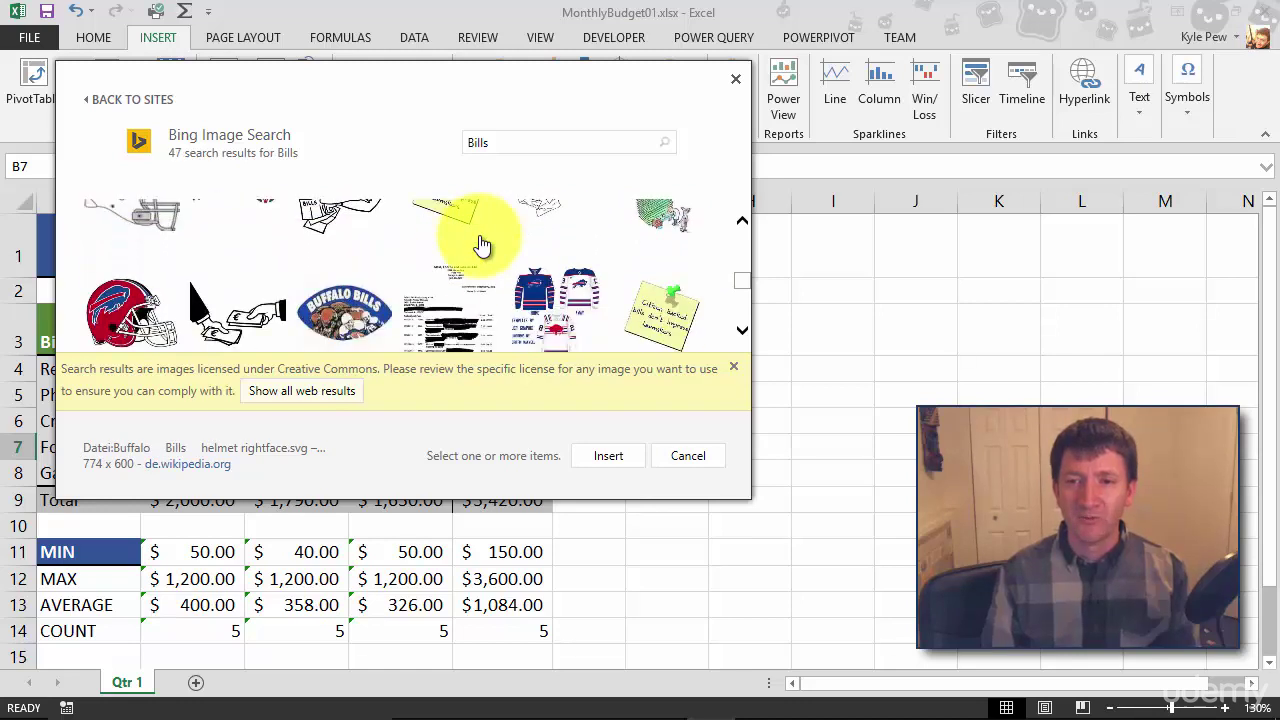
pyautogui.scroll(-5, 479, 243)
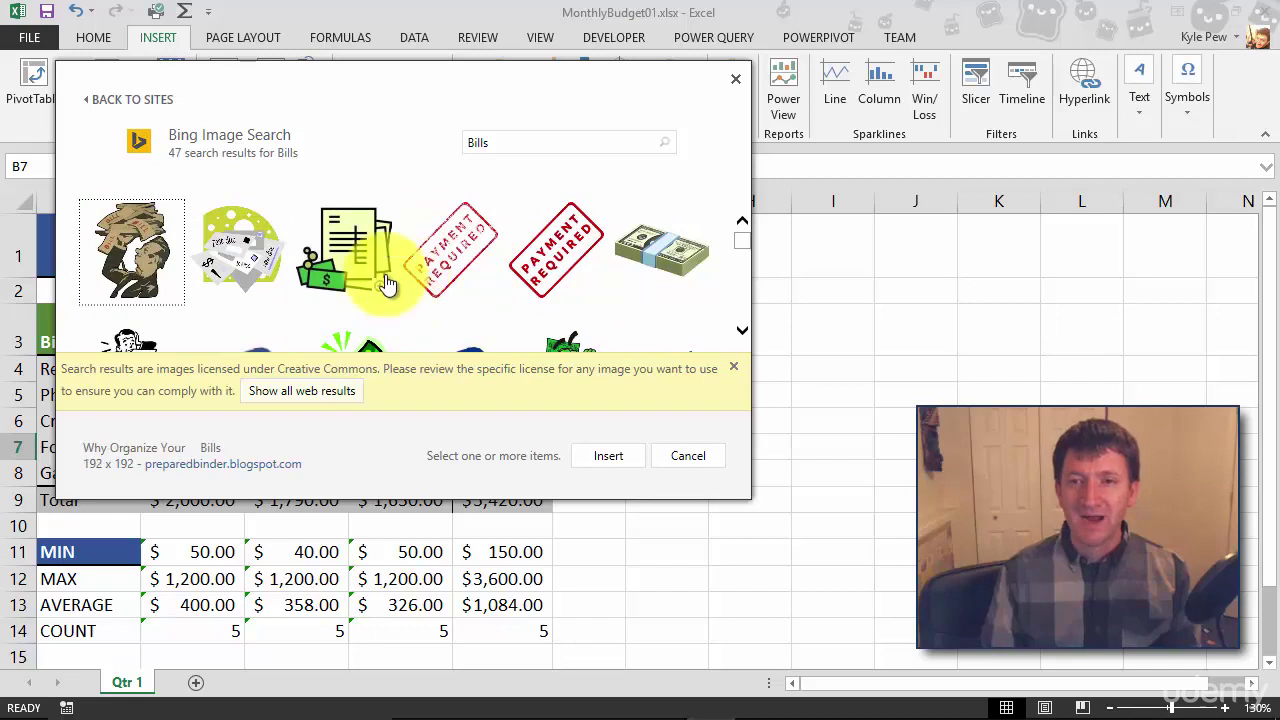
# Insert the bills-with-cash clip art, shrink it to 0.41" square, and place it in cell F1
pyautogui.click(347, 243)
pyautogui.click(610, 457)
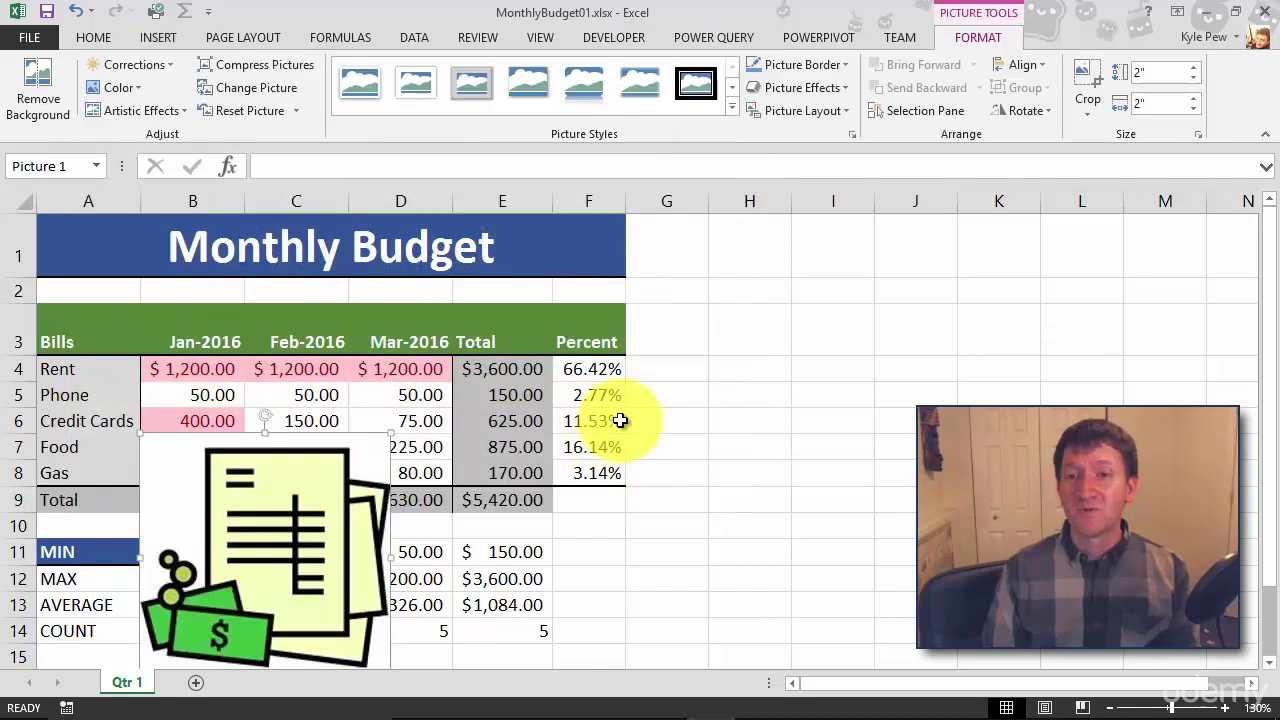
pyautogui.moveTo(285, 516)
pyautogui.mouseDown()
pyautogui.moveTo(444, 474)
pyautogui.moveTo(781, 304)
pyautogui.mouseUp()
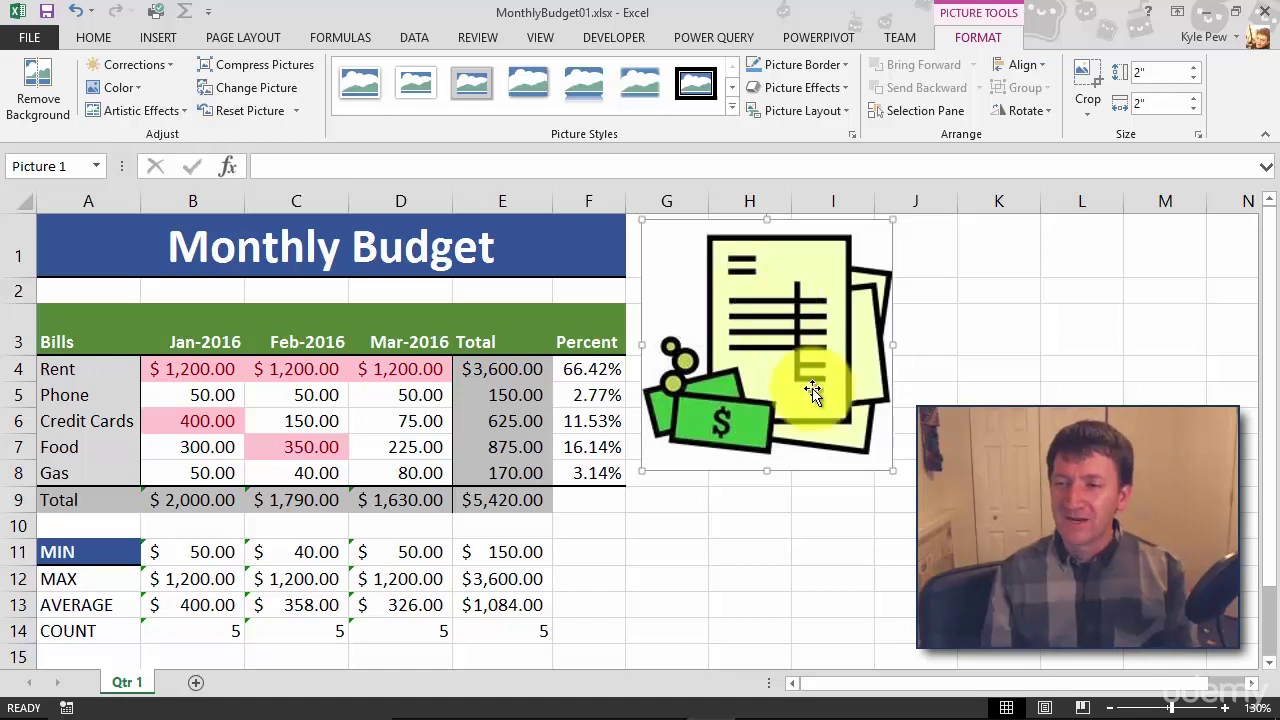
pyautogui.moveTo(890, 472); pyautogui.dragTo(717, 305)
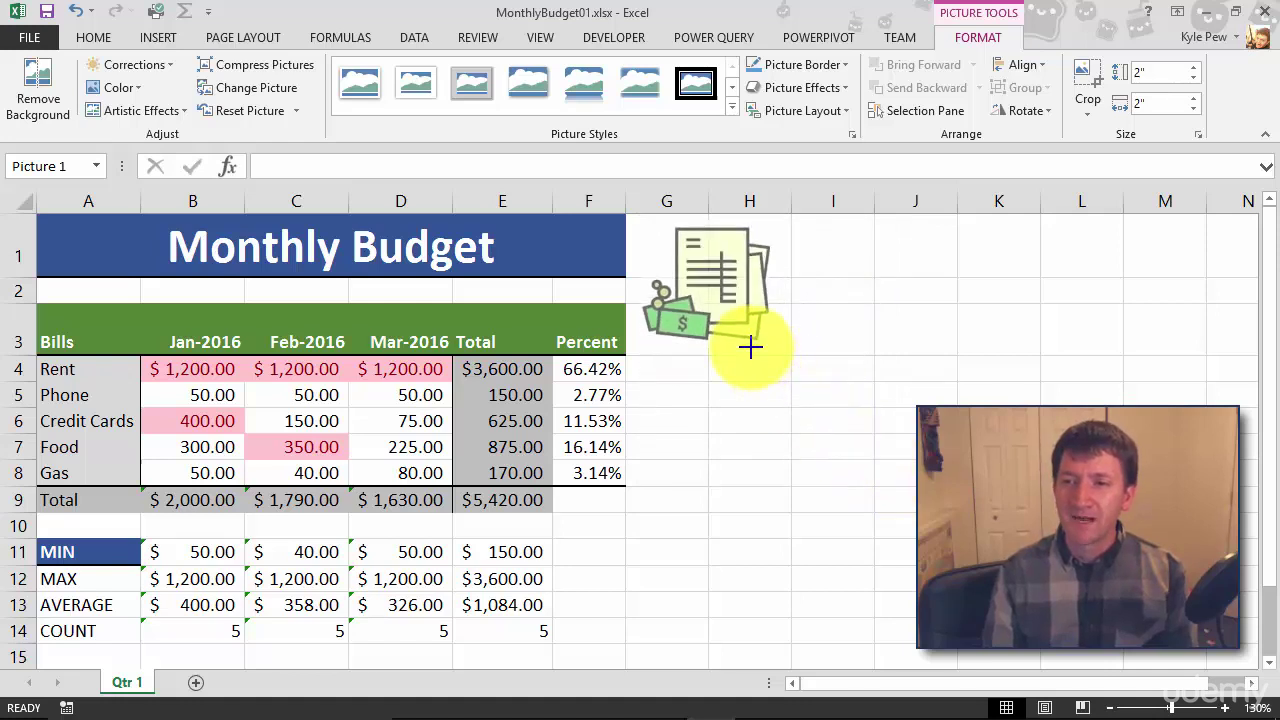
pyautogui.moveTo(717, 305); pyautogui.dragTo(557, 255)
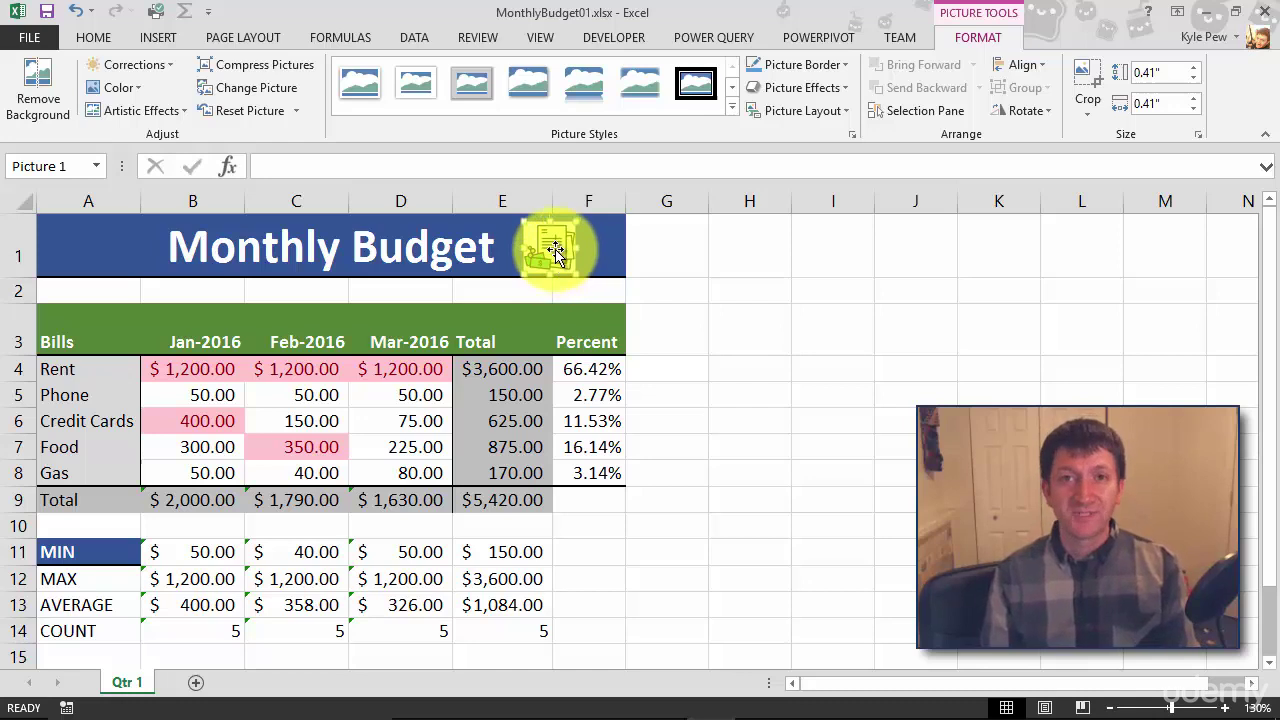
# Duplicate the 0.41" bills picture and place the copy in cell A1, left of the title
pyautogui.hotkey('ctrl', 'd')
pyautogui.moveTo(571, 263); pyautogui.dragTo(103, 246)
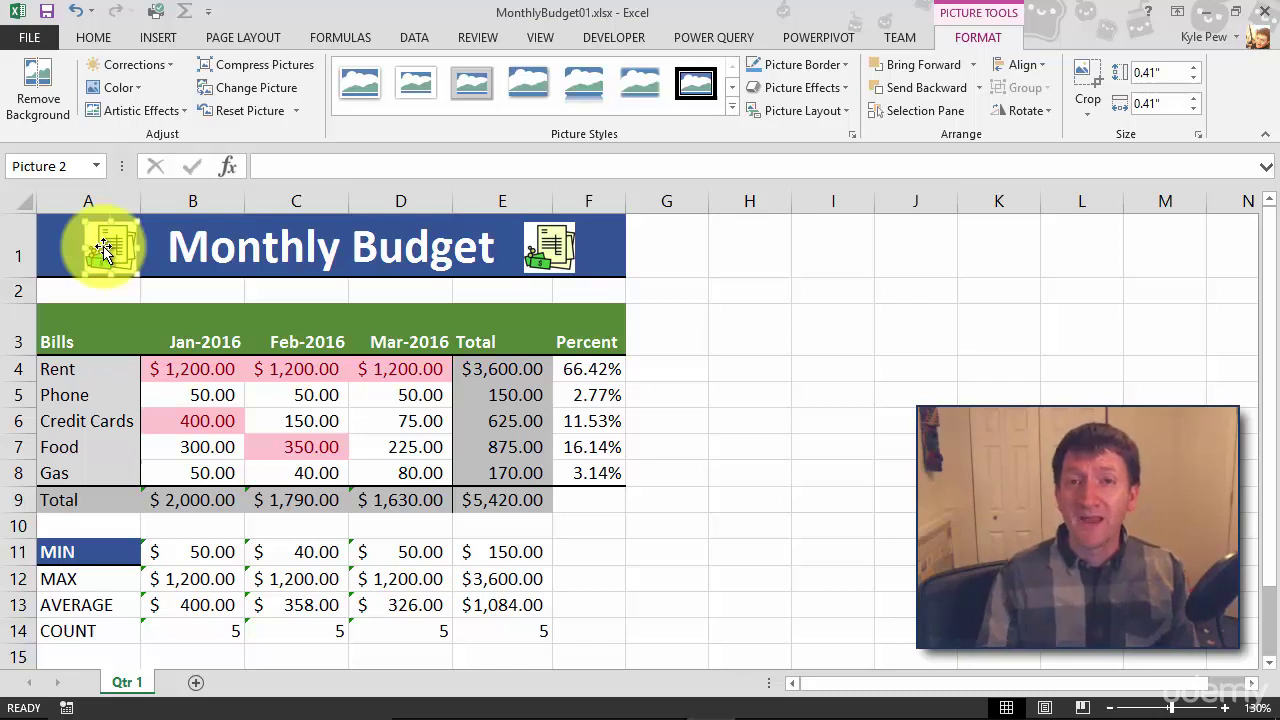
# Return to the Insert ribbon to show the picture insertion options again
pyautogui.click(155, 37)
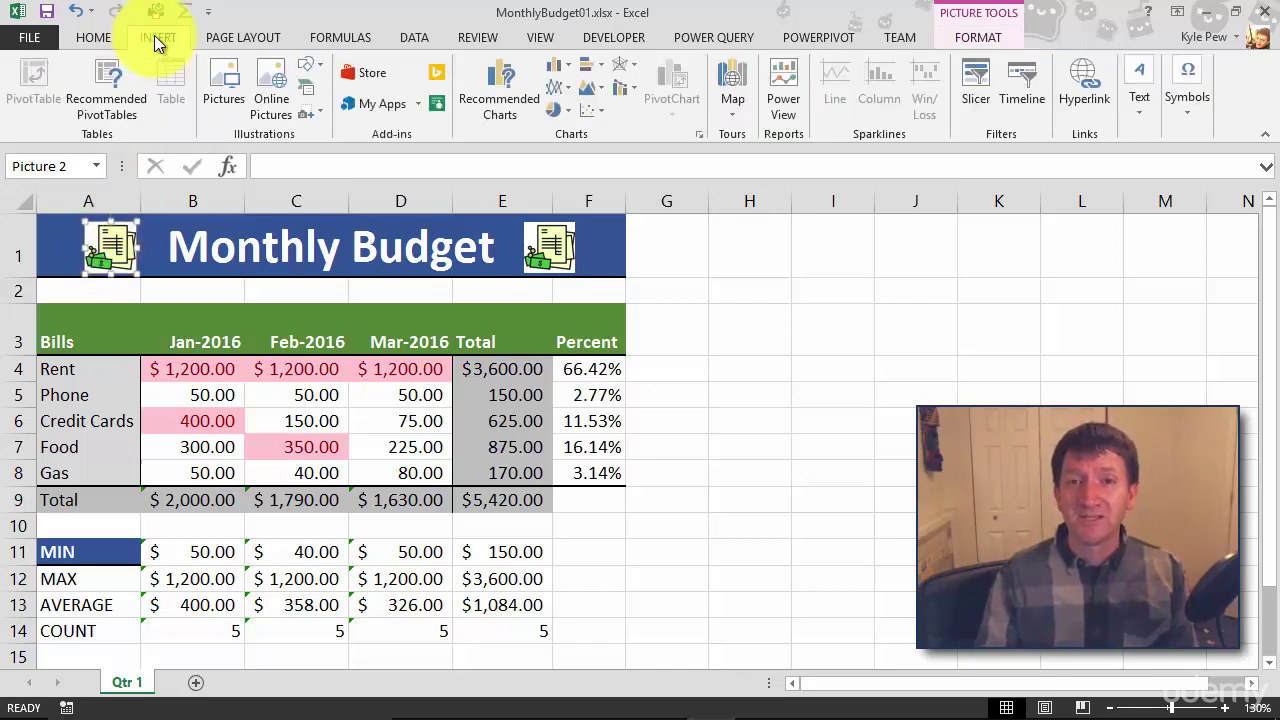